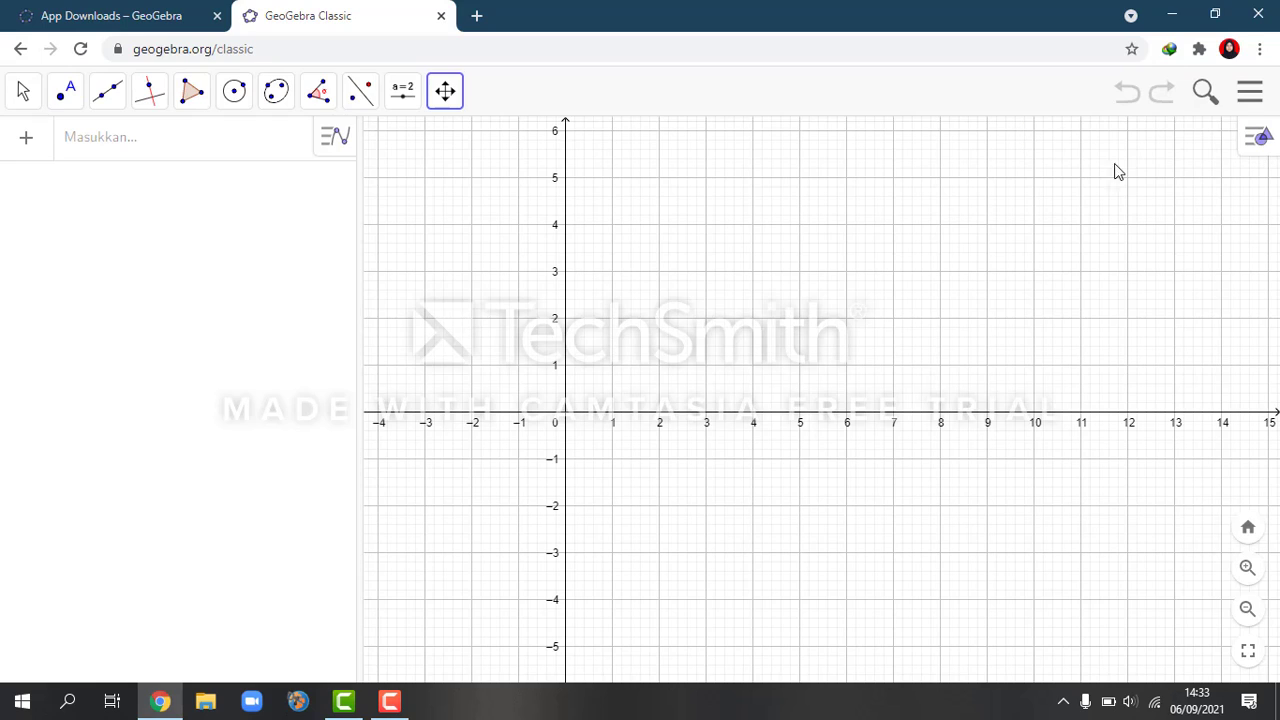
Step: Plot the exponential function y = 3^x
left_click(104, 140)
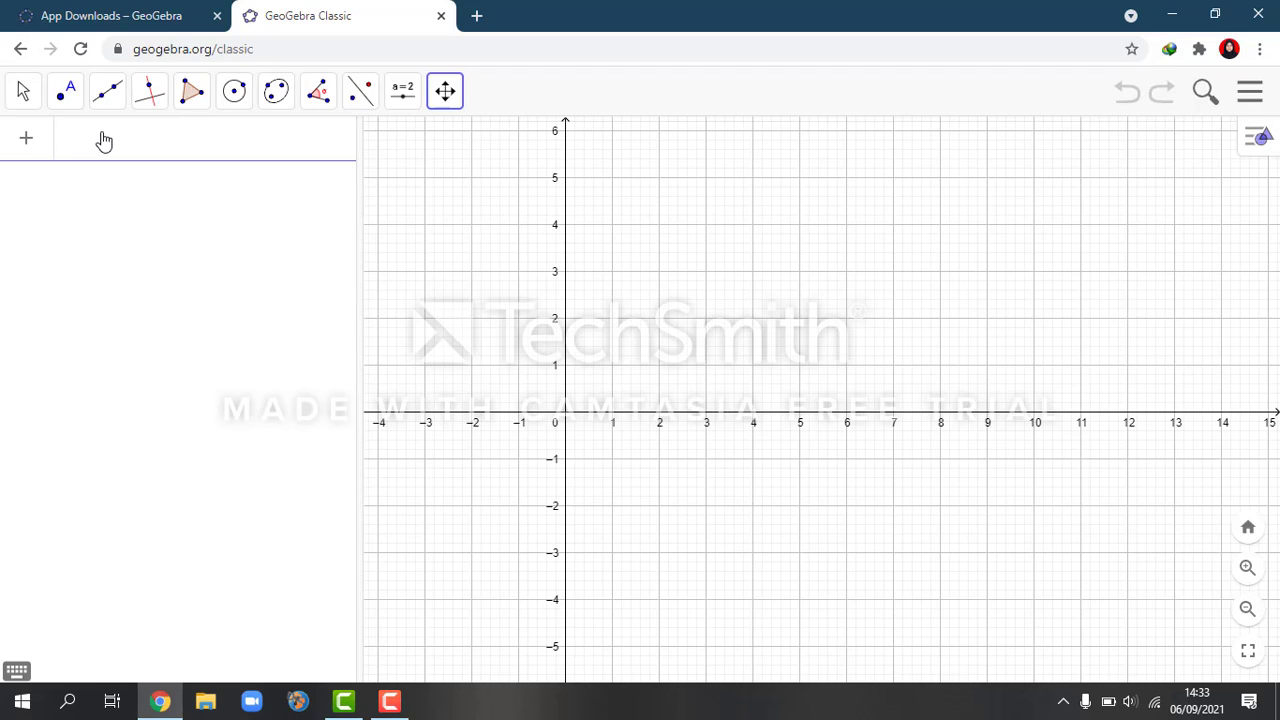
type("y = 3")
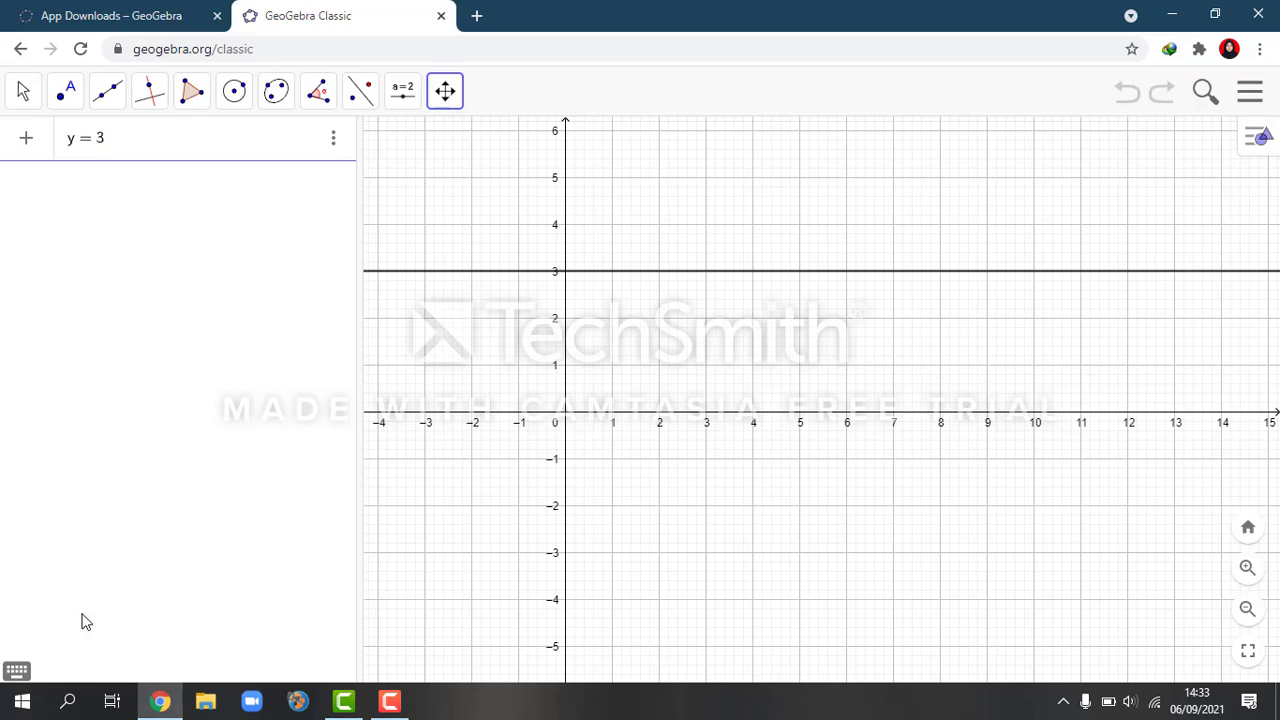
left_click(18, 671)
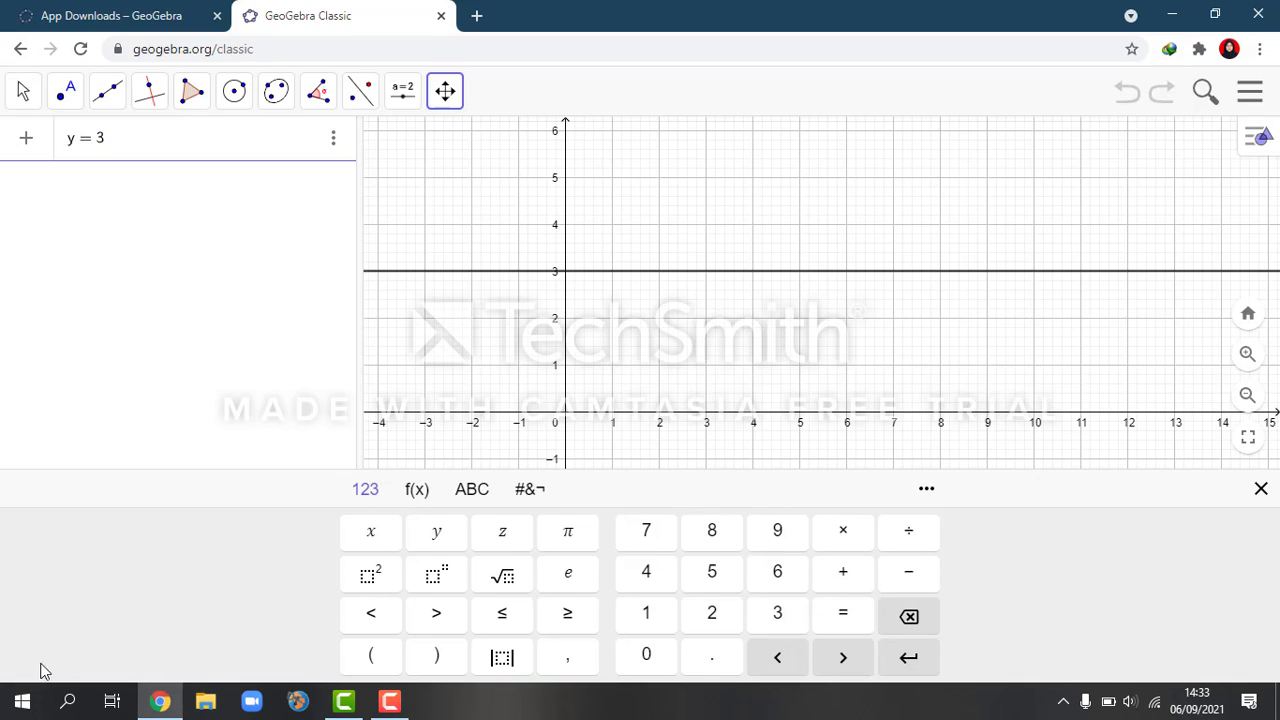
left_click(438, 578)
left_click(386, 538)
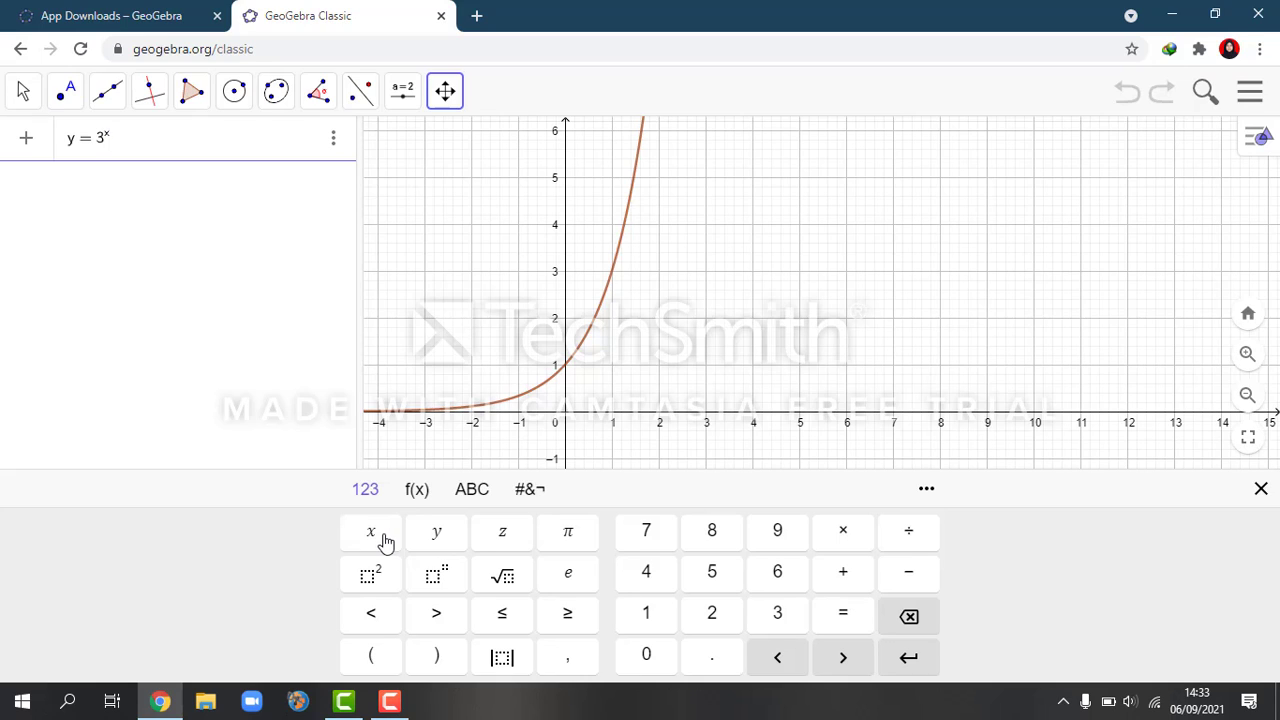
key("Return")
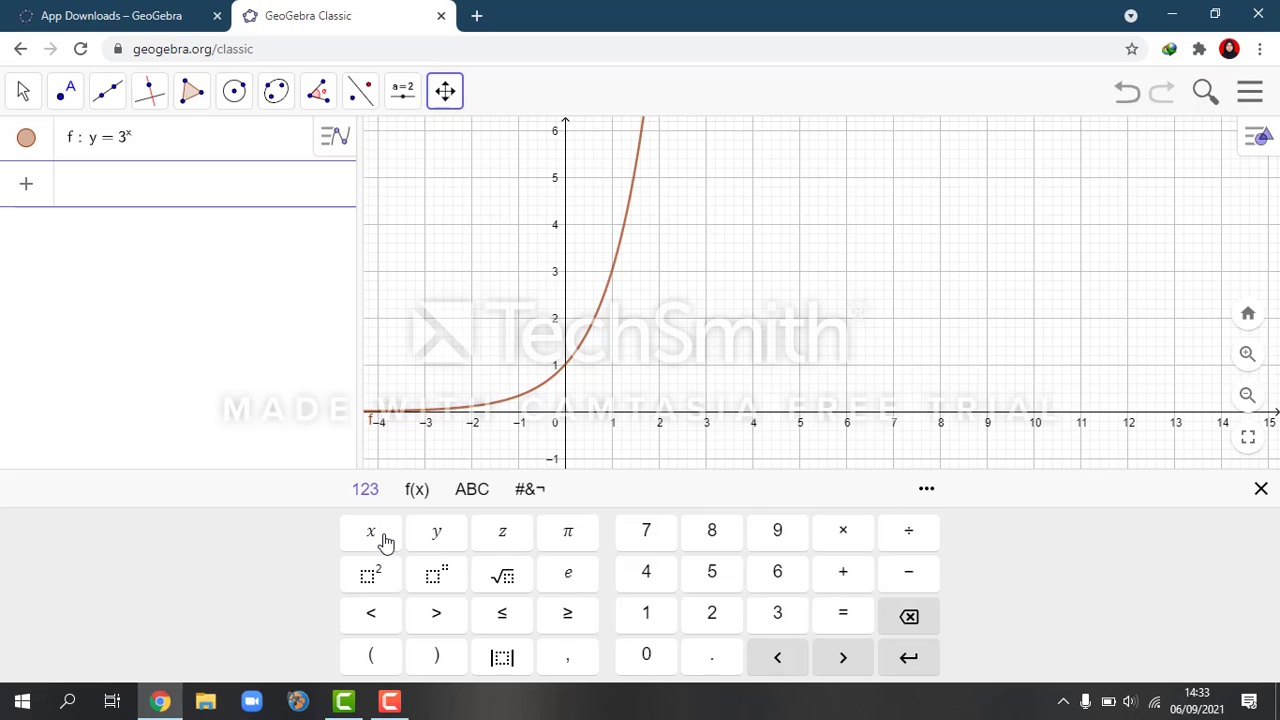
left_click(1261, 489)
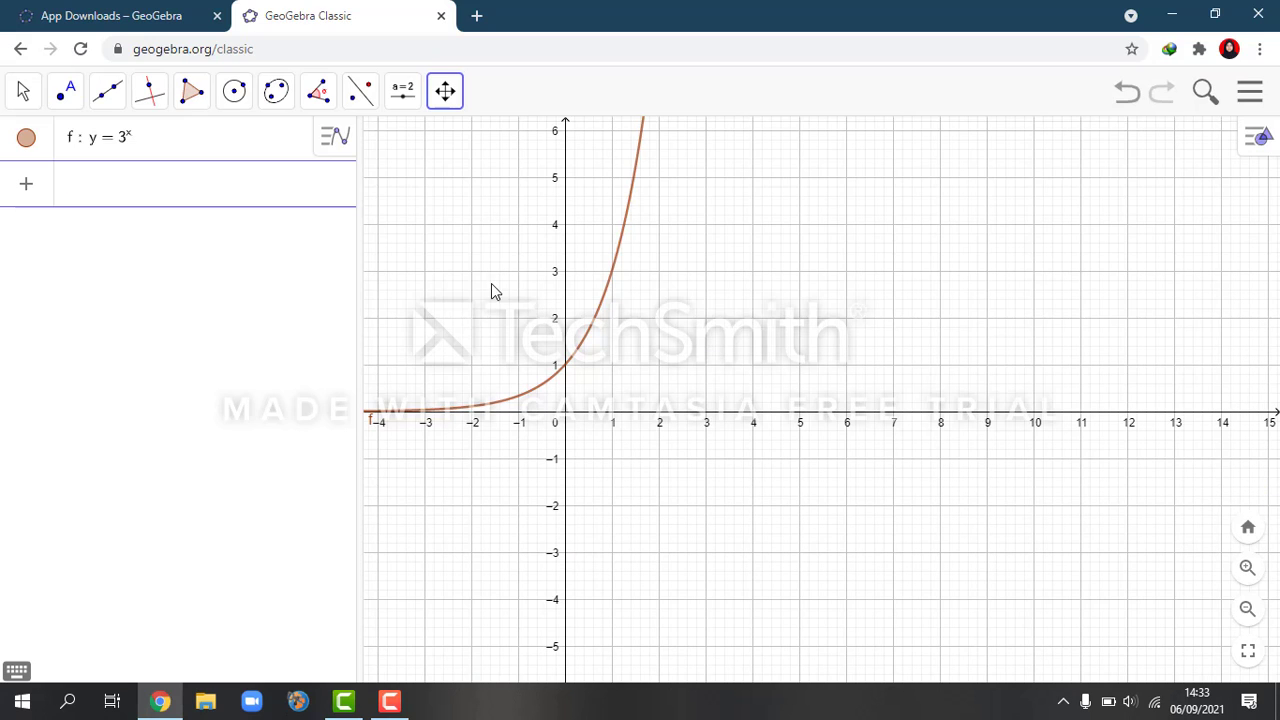
Step: Add a second function y = 3^(x-4) to the same graph
left_click_drag(490, 295, 650, 450)
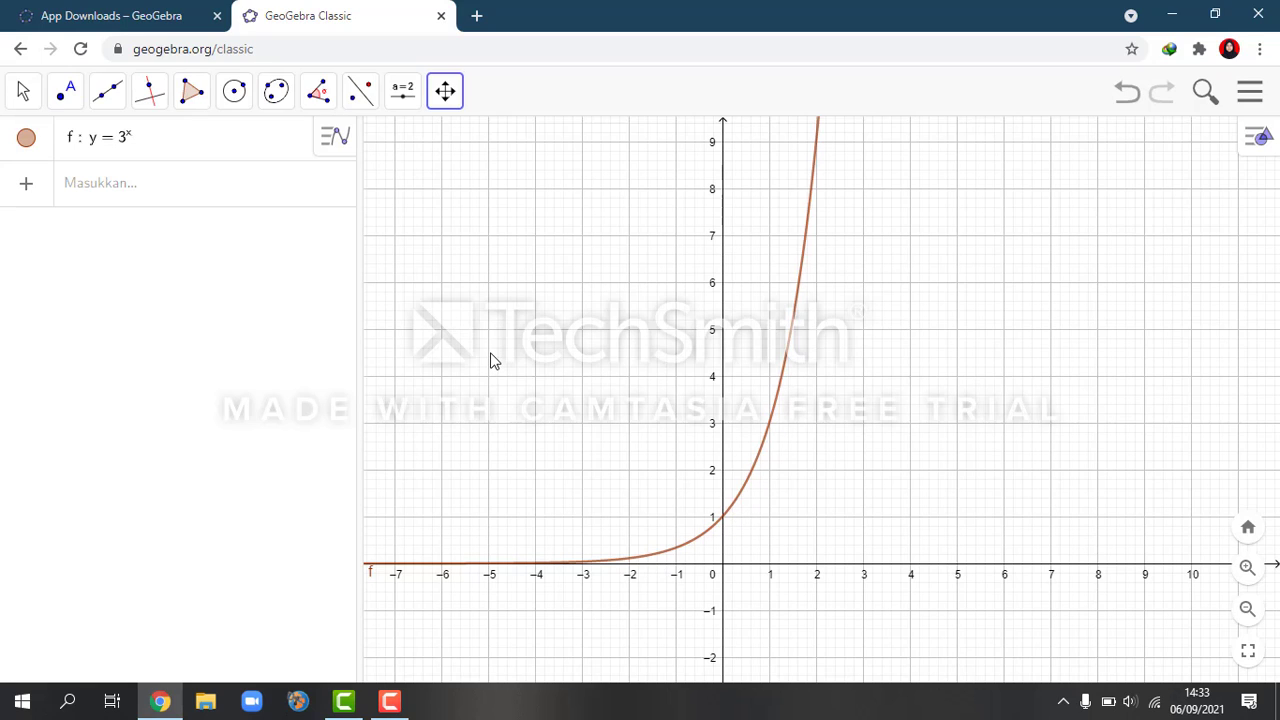
left_click(177, 192)
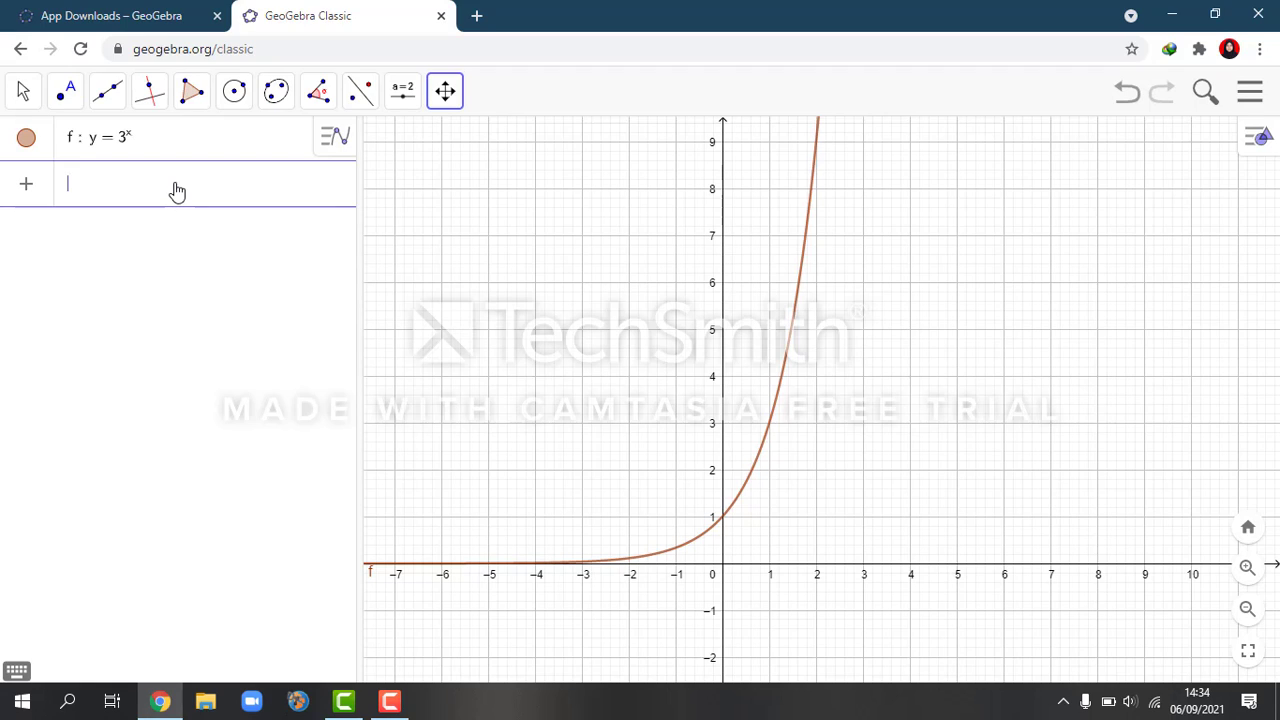
type("y = 3")
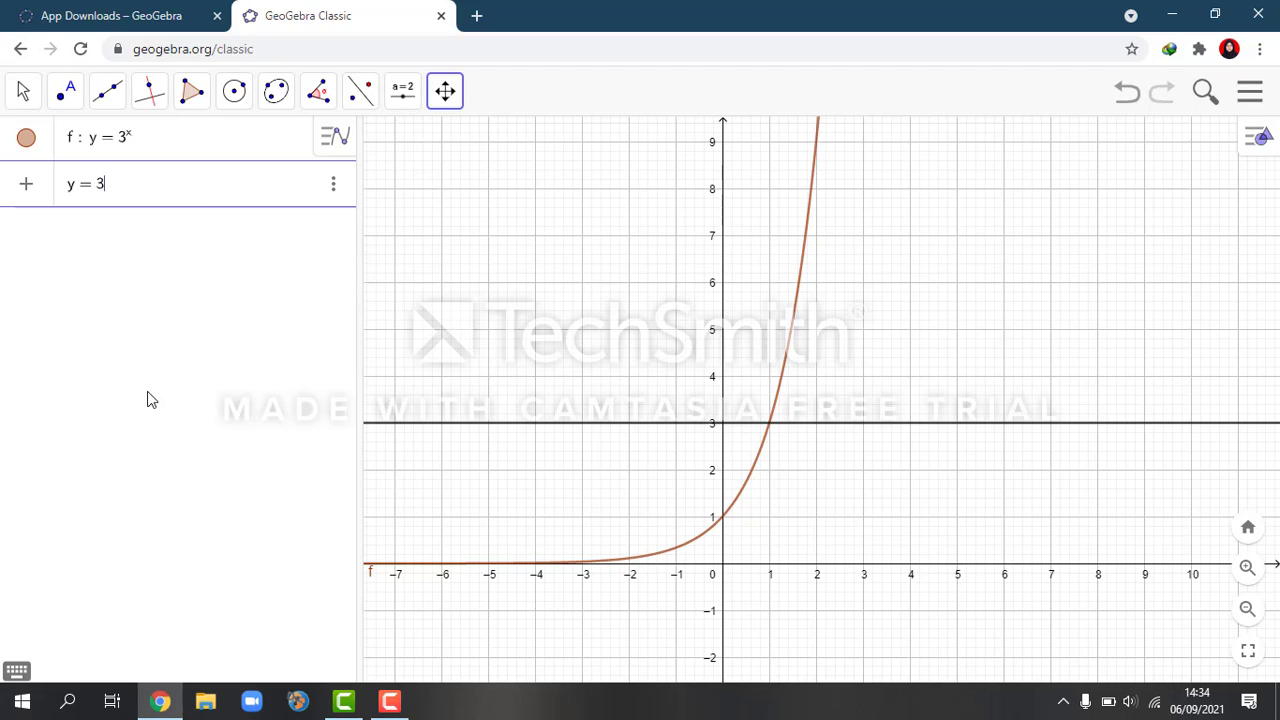
left_click(18, 674)
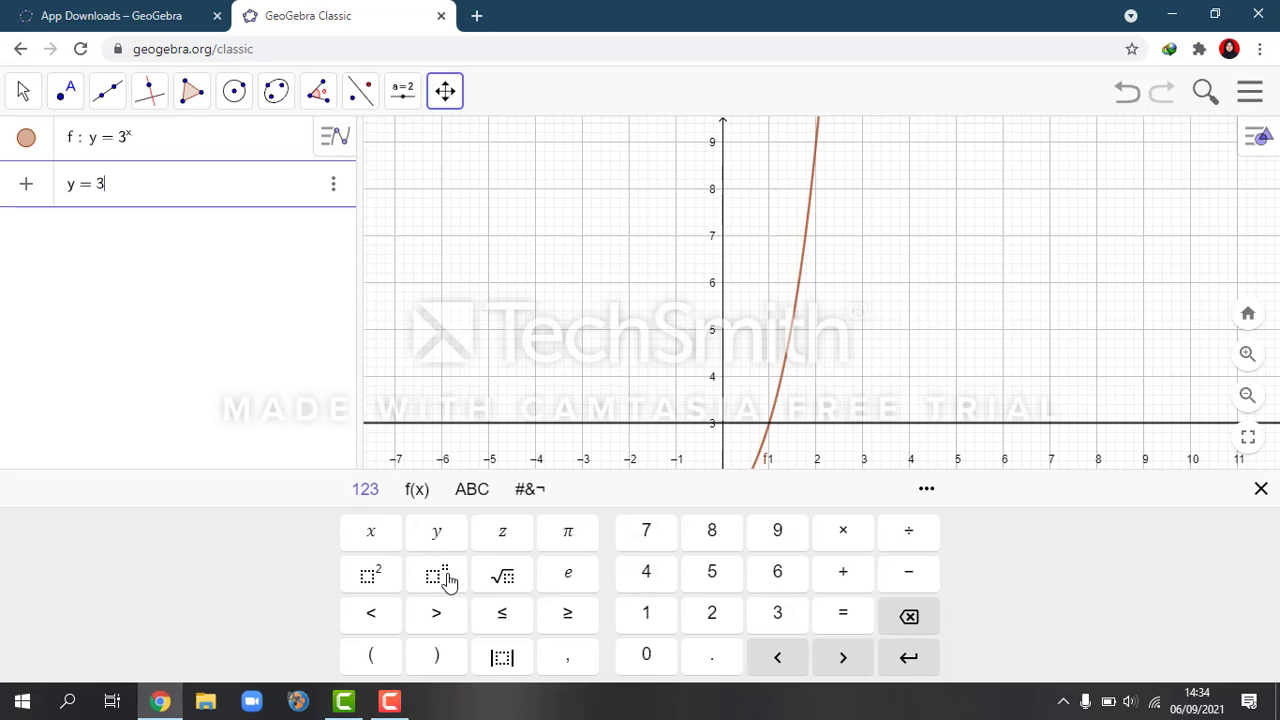
left_click(447, 578)
left_click(381, 535)
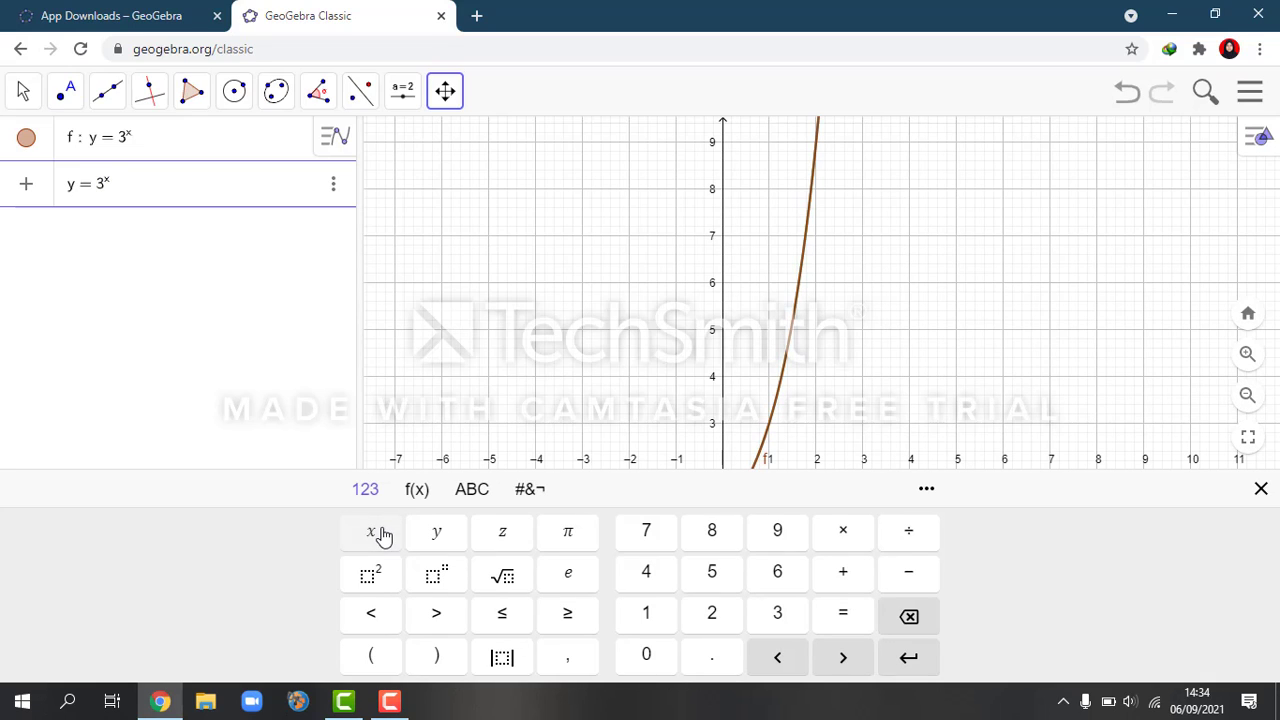
type("-")
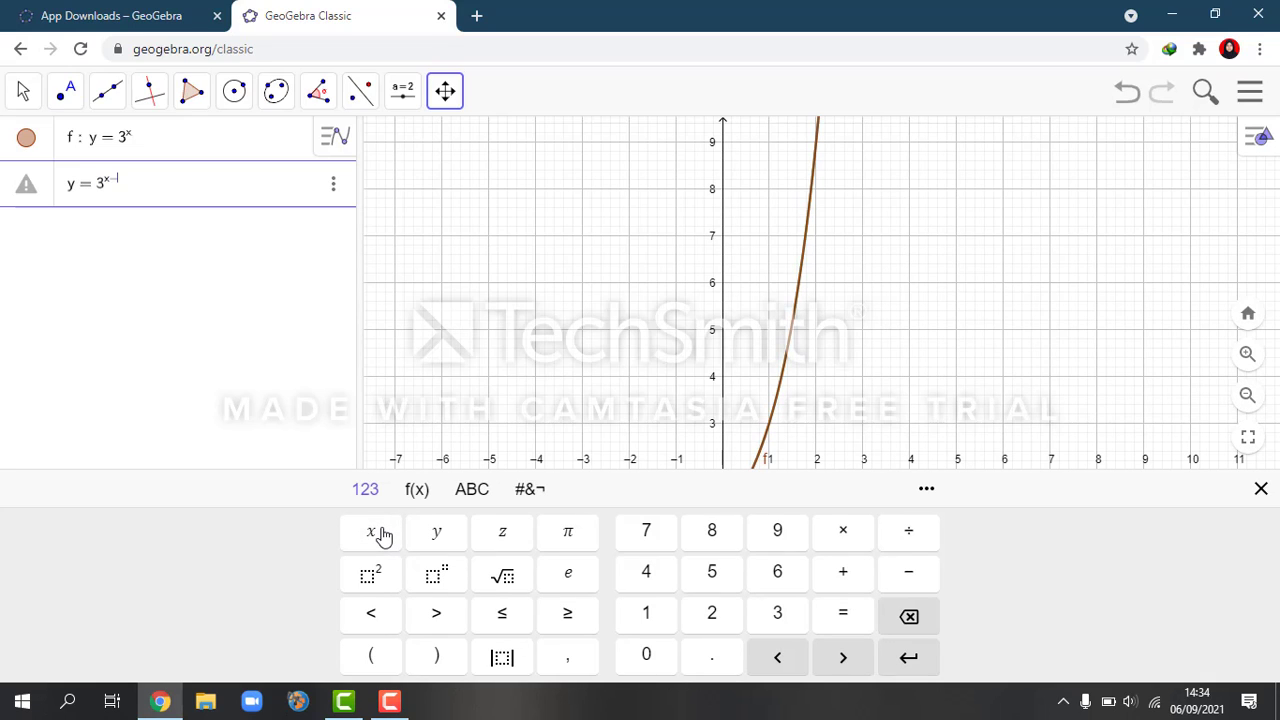
type("4")
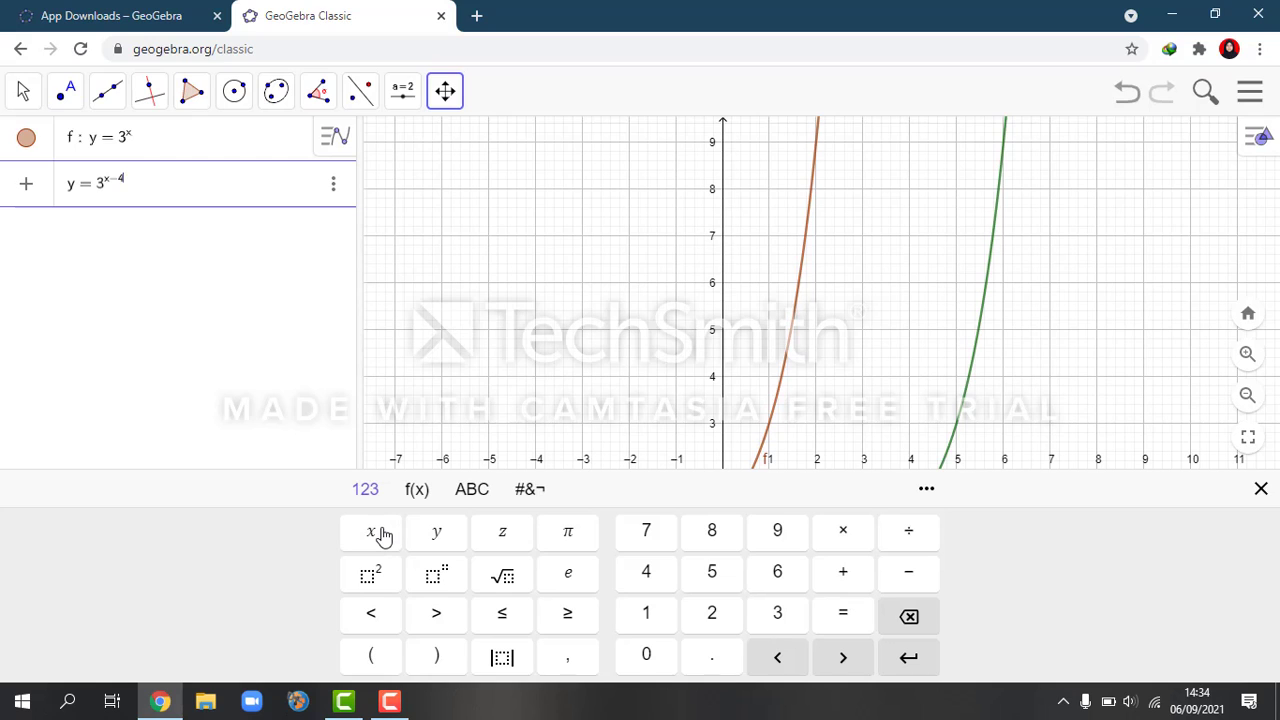
left_click(1261, 489)
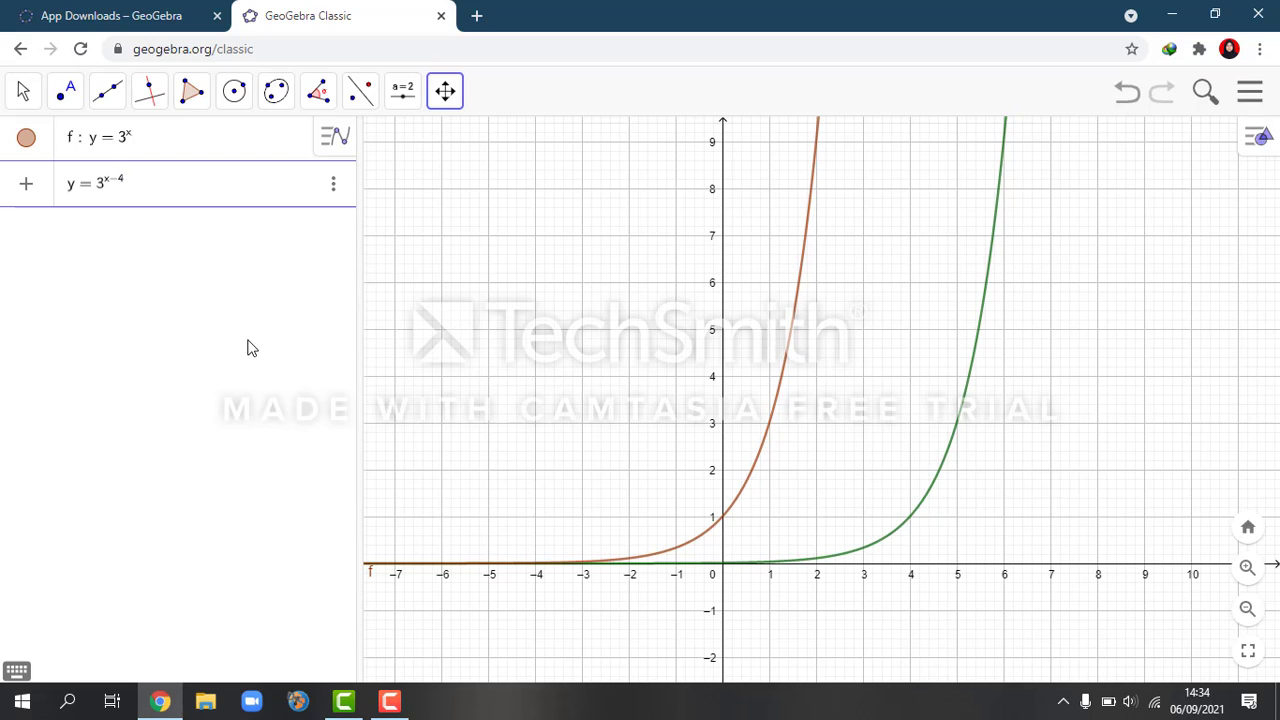
key("Return")
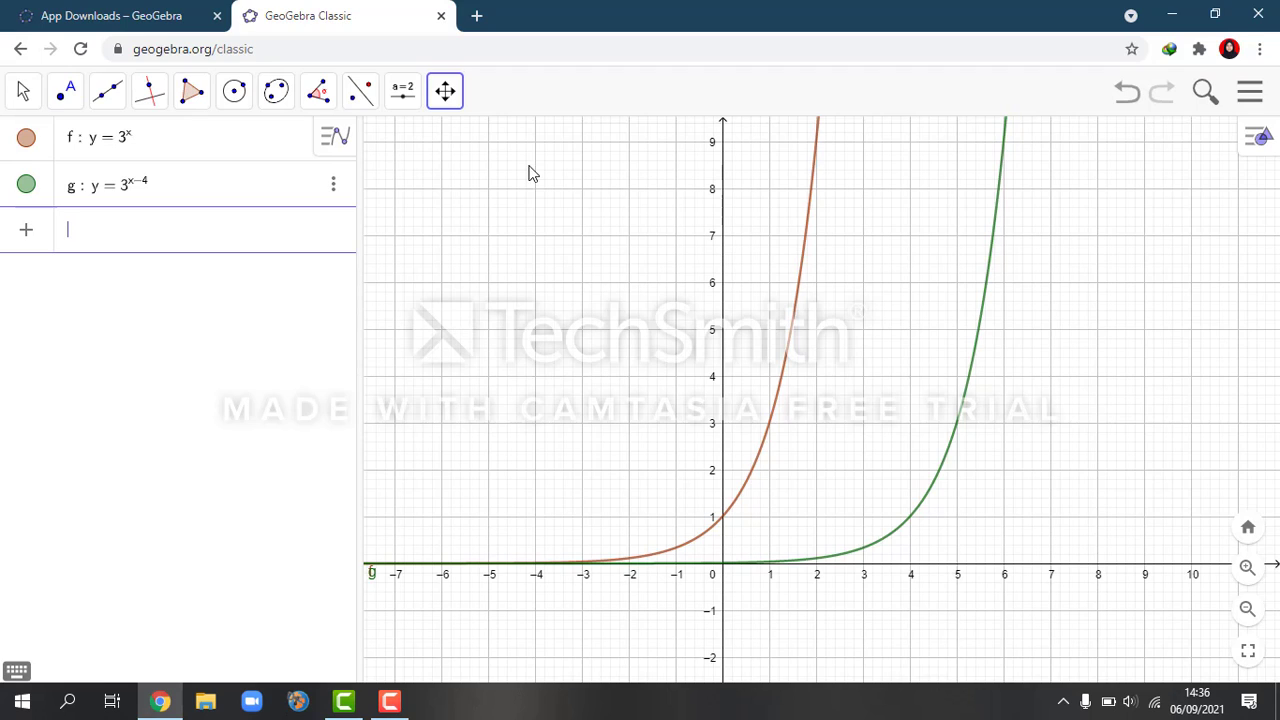
Step: Change function g to y = 3^(x+4)
left_click(145, 188)
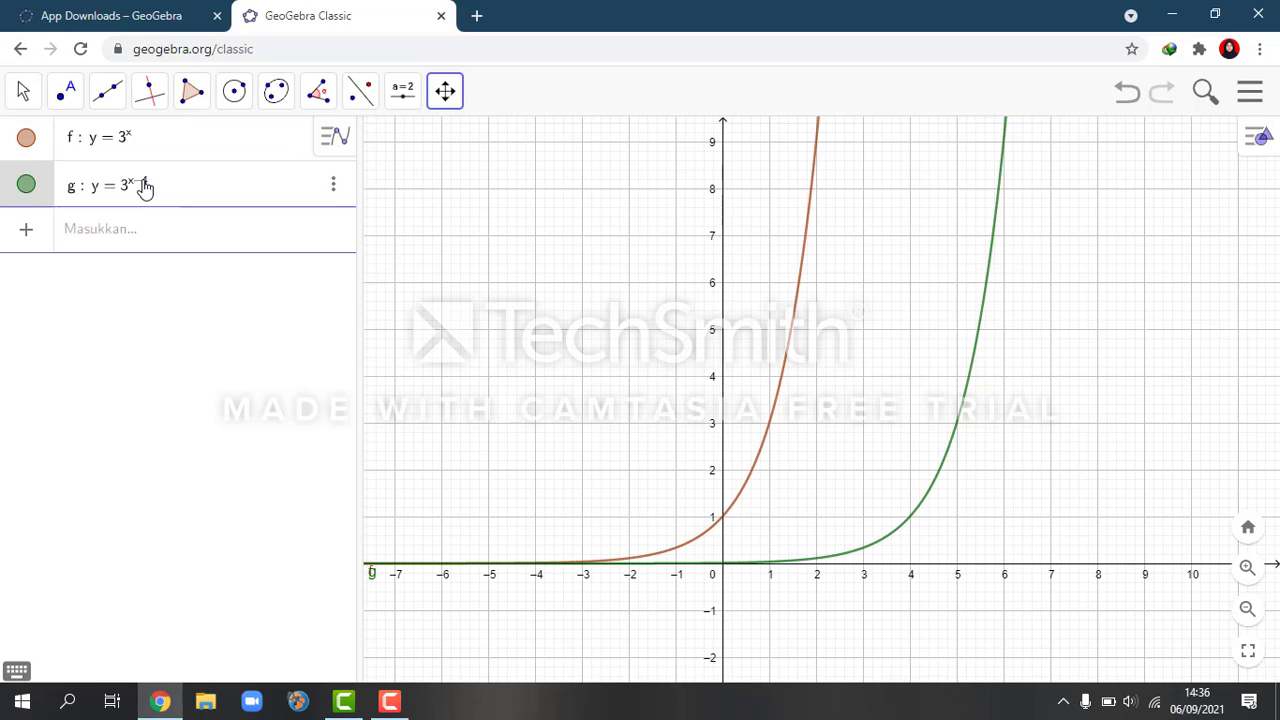
left_click(145, 188)
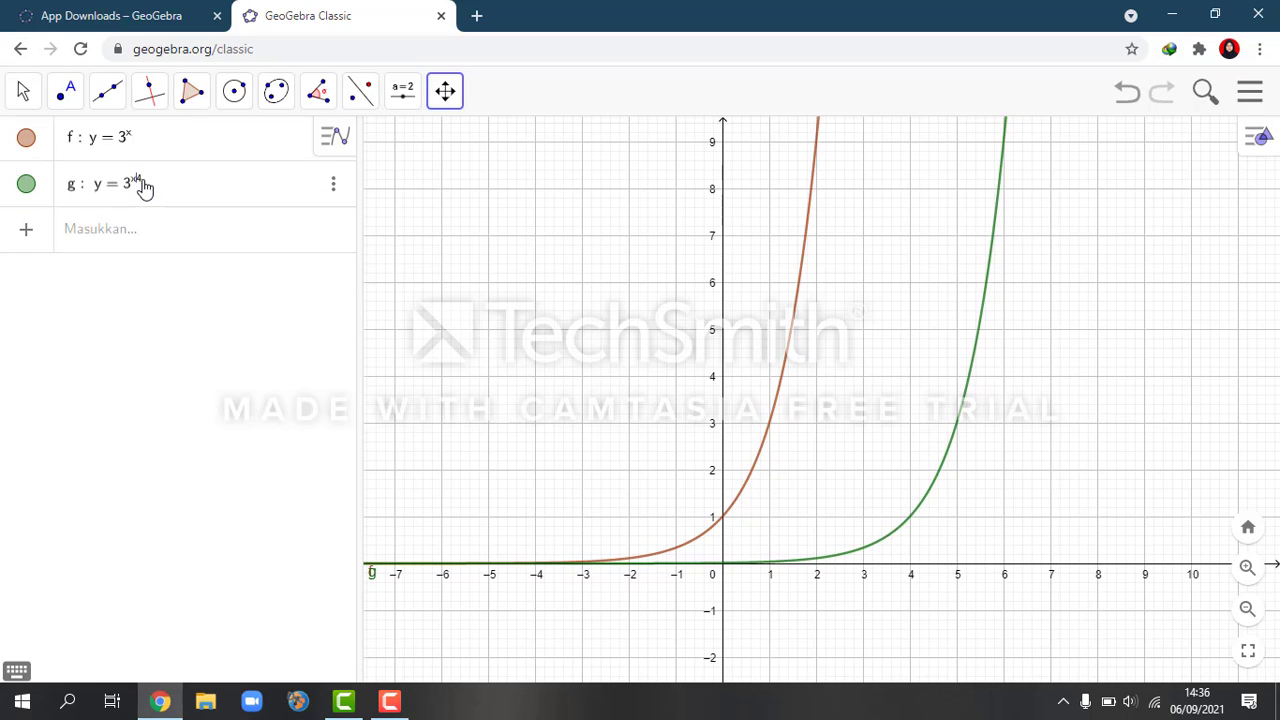
type("+")
key("Return")
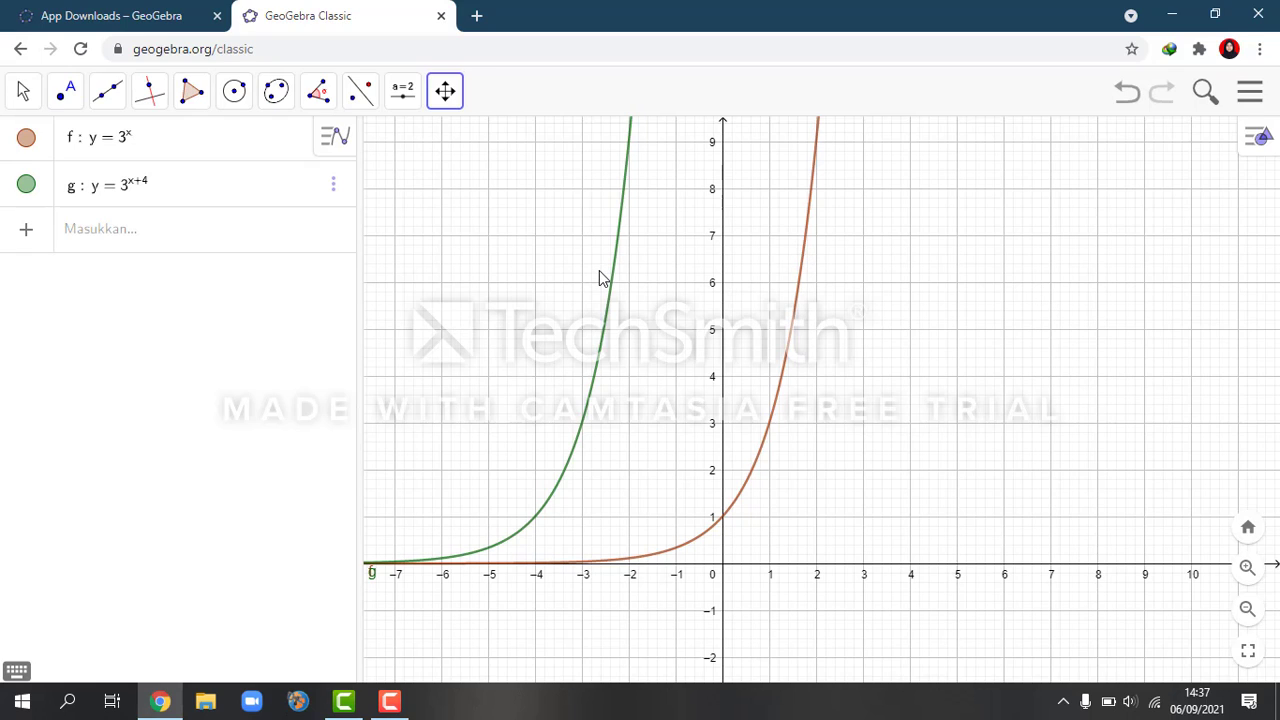
Step: Remove the constant from g's exponent and redefine the function as y = 3^x - 4
left_click(170, 190)
left_click(170, 190)
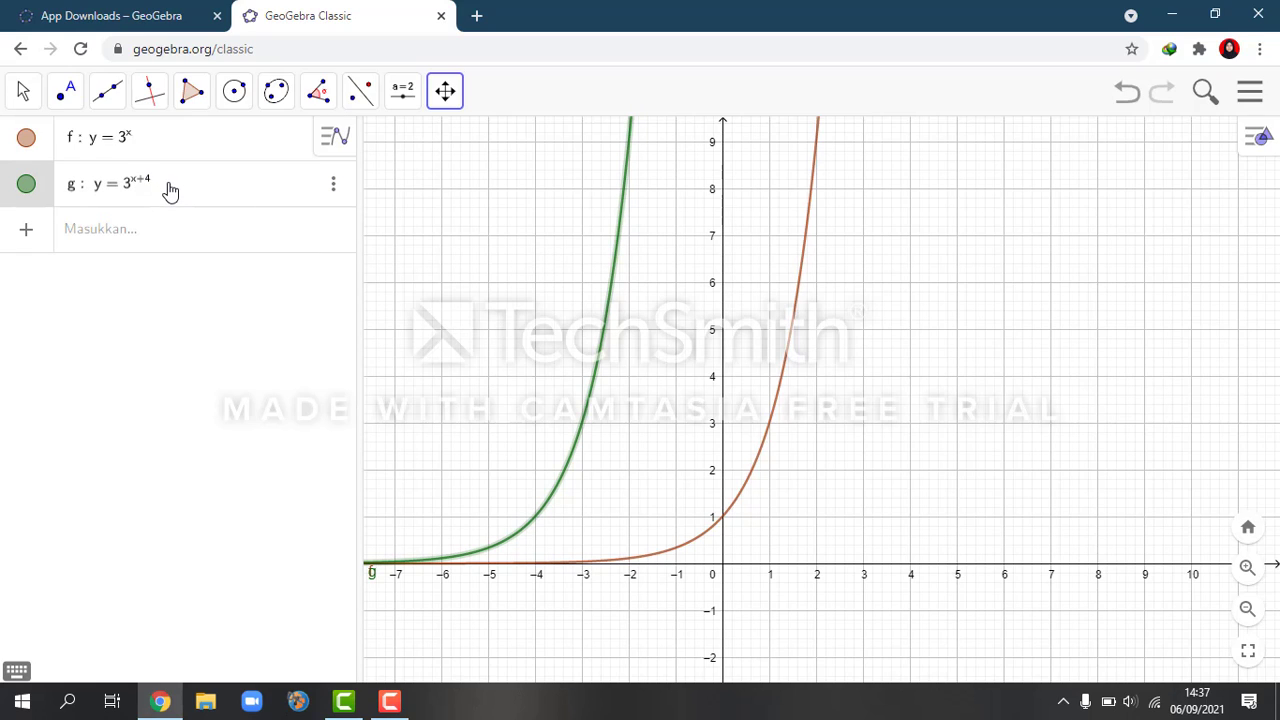
key("BackSpace")
key("BackSpace")
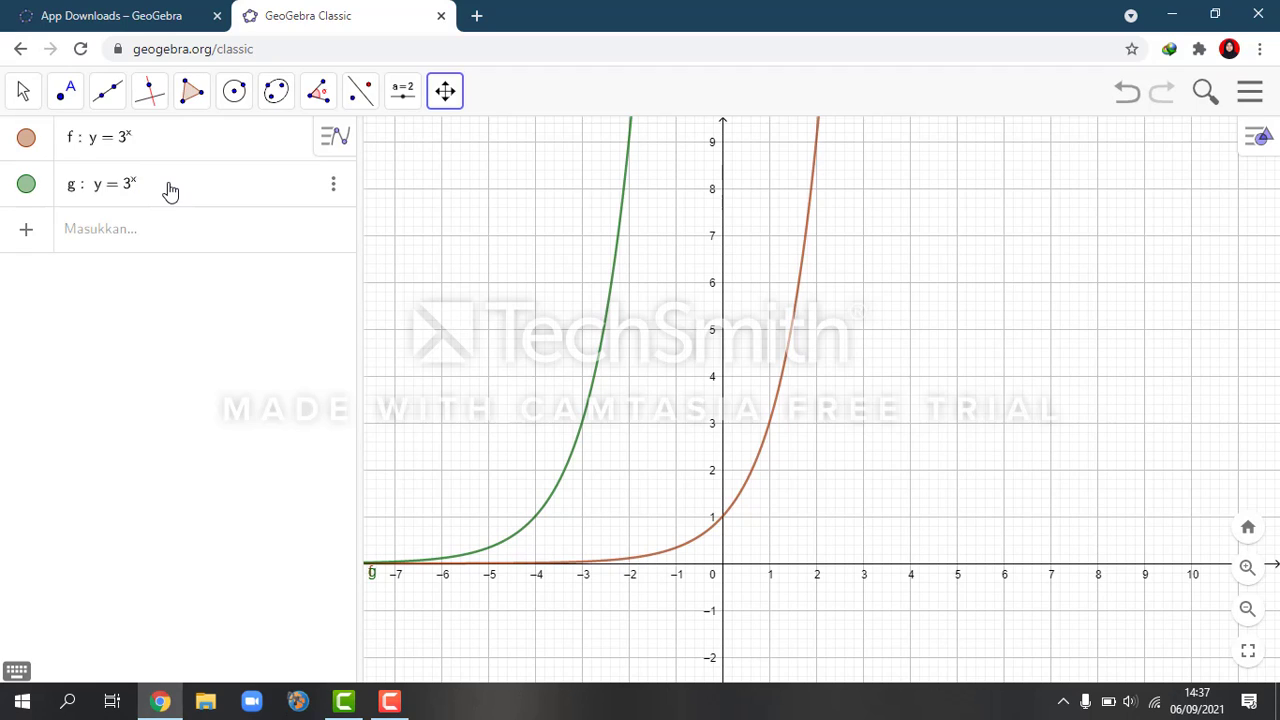
type("-")
type("4")
key("Return")
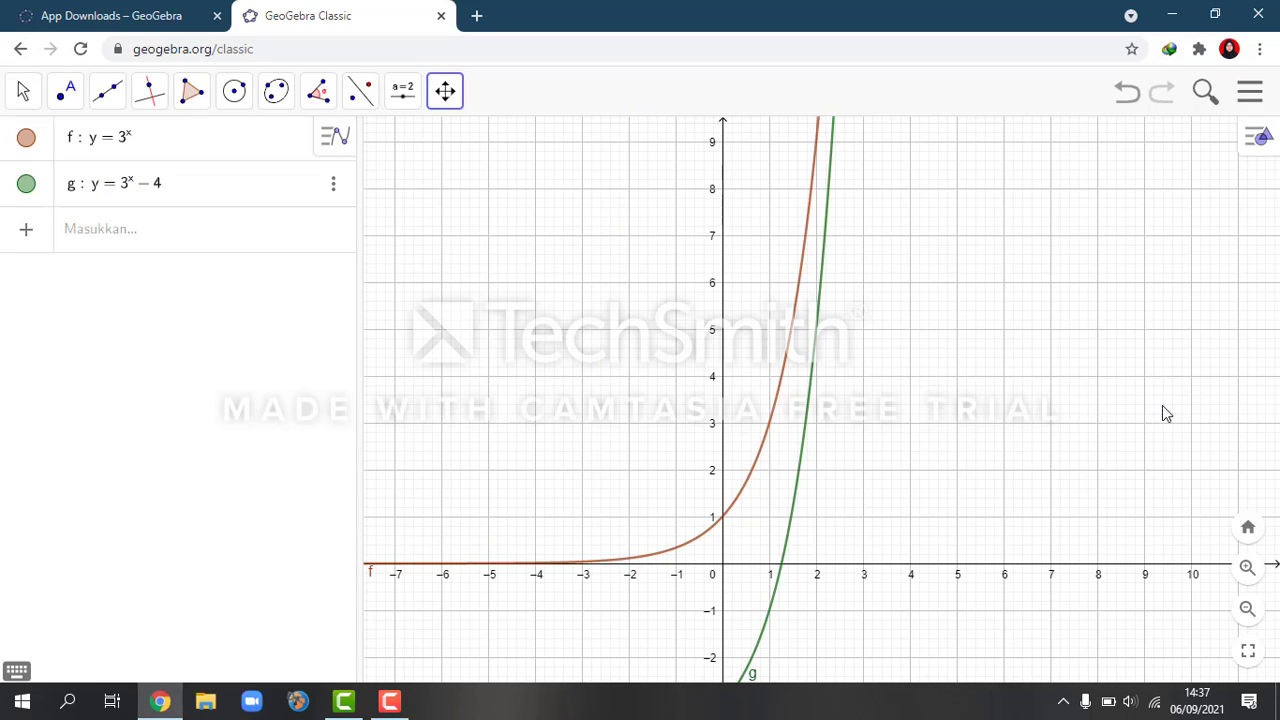
Step: Change function g to y = 3^x + 4
left_click_drag(860, 500, 855, 268)
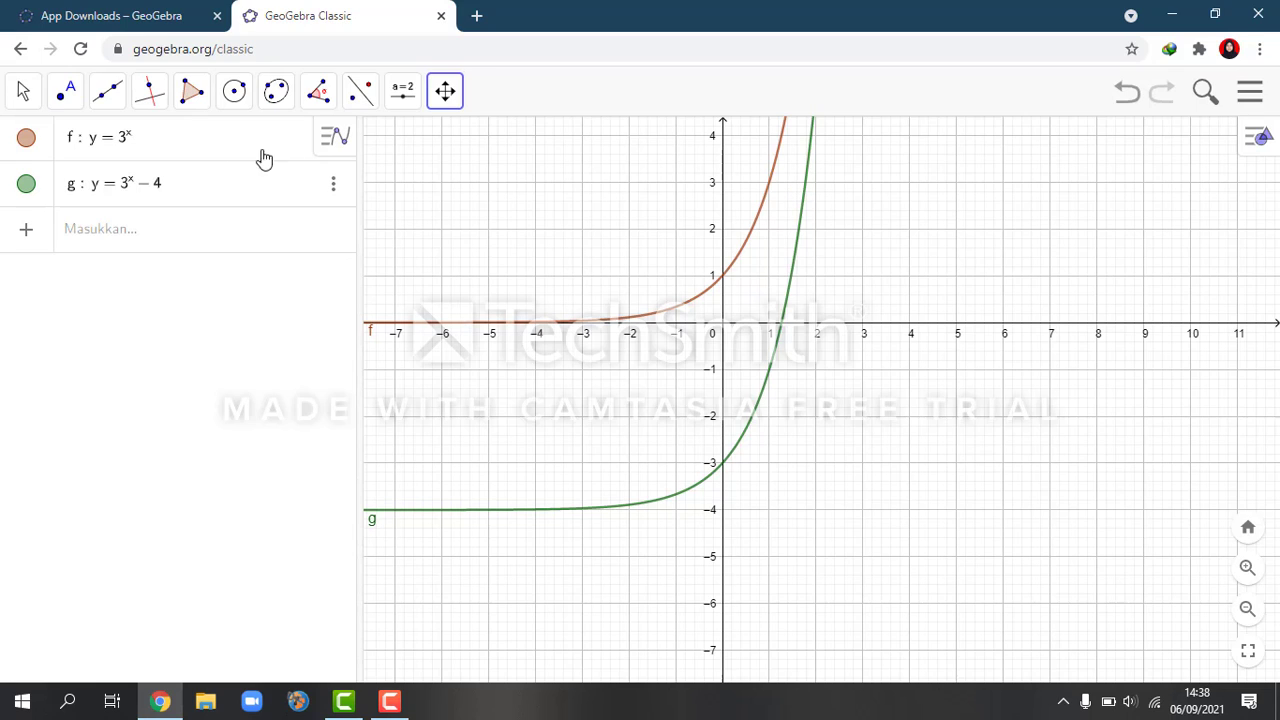
left_click(153, 193)
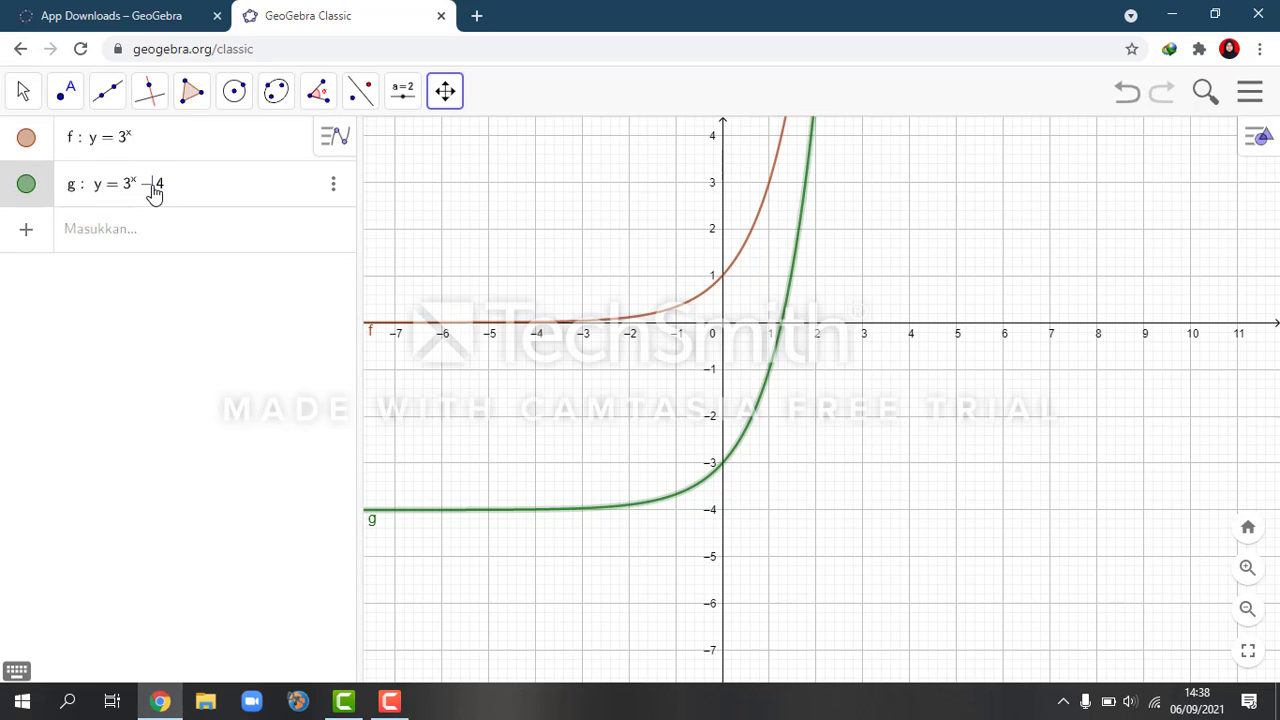
key("BackSpace")
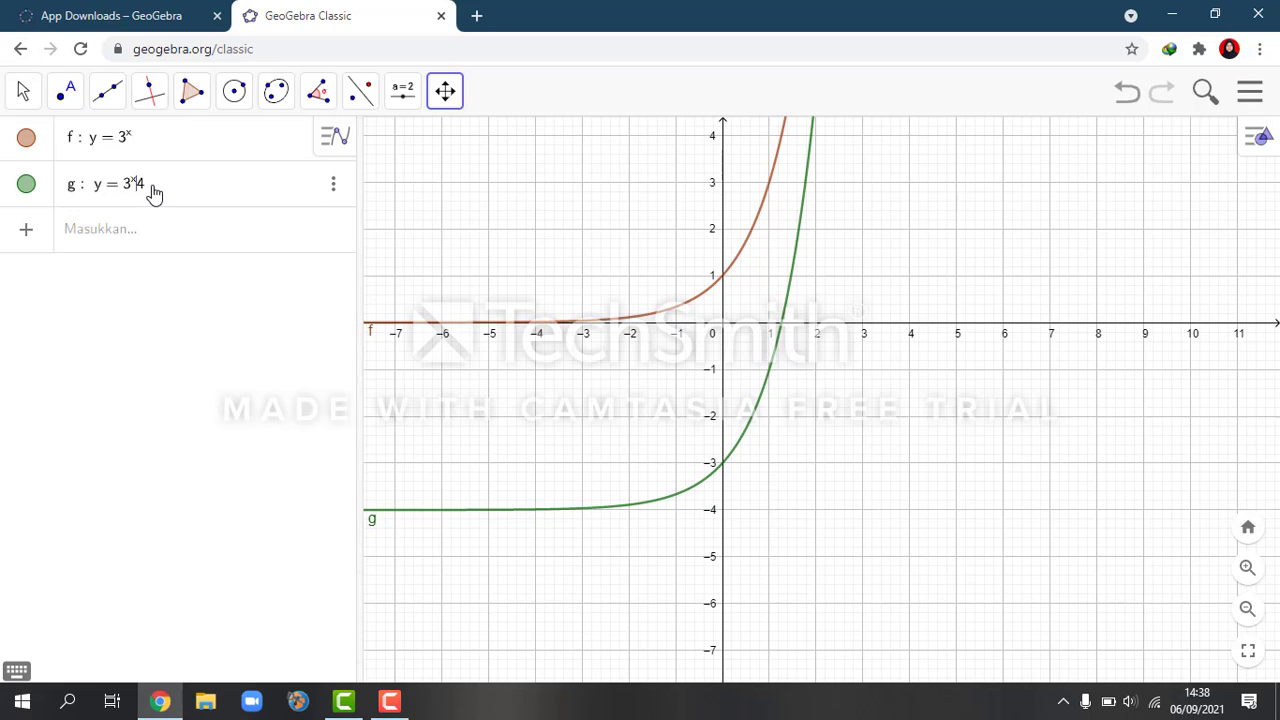
type("+")
key("Return")
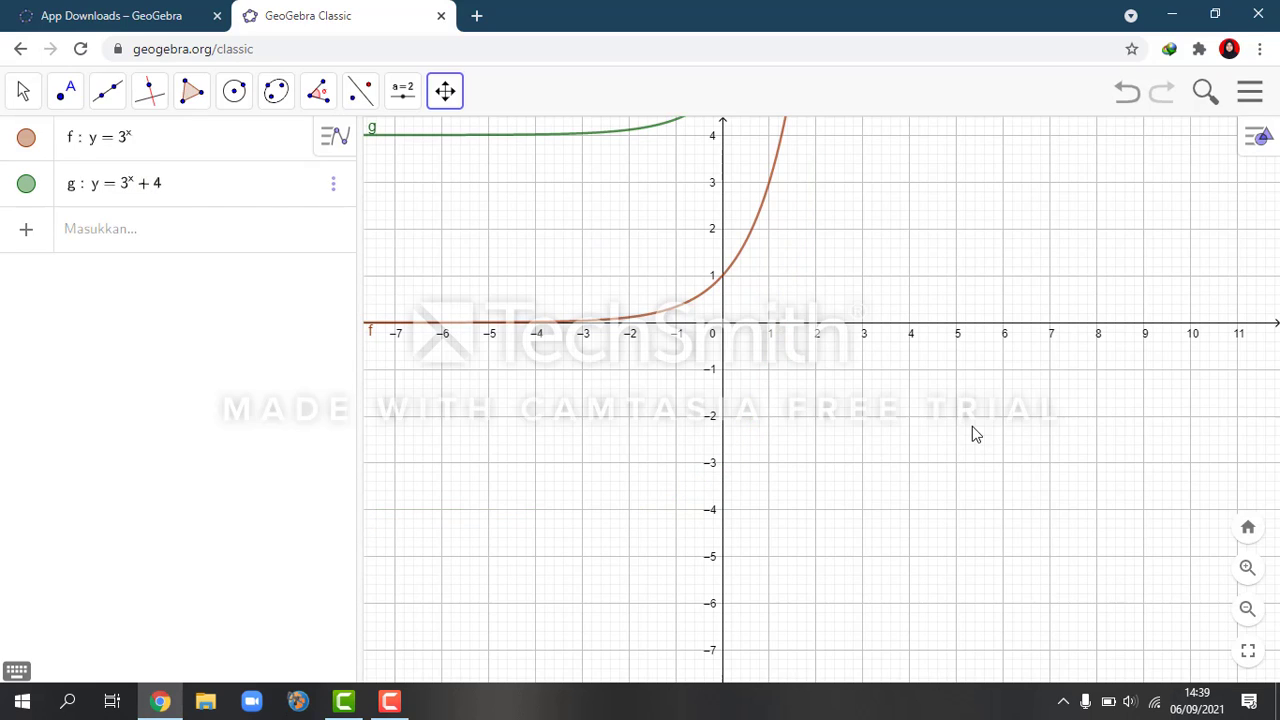
Step: Replace the right-hand side of function g so that it reads y = (1/3)^x
left_click_drag(922, 260, 988, 484)
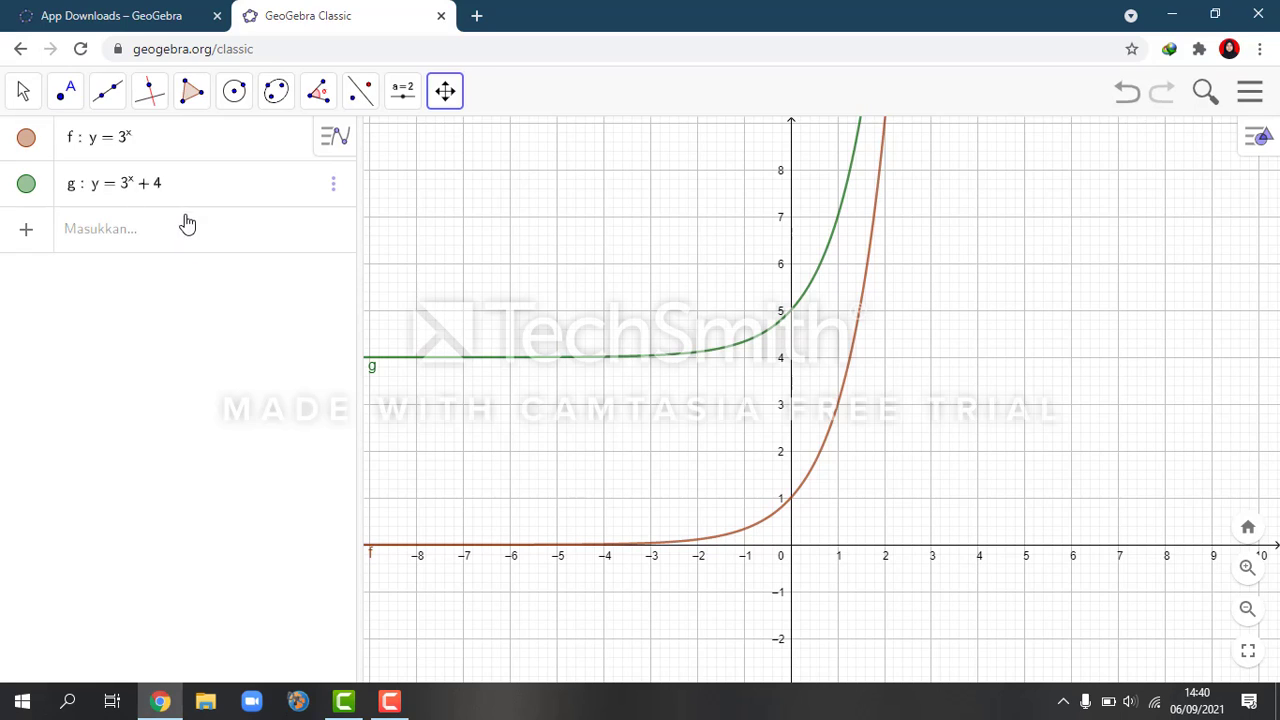
left_click(172, 186)
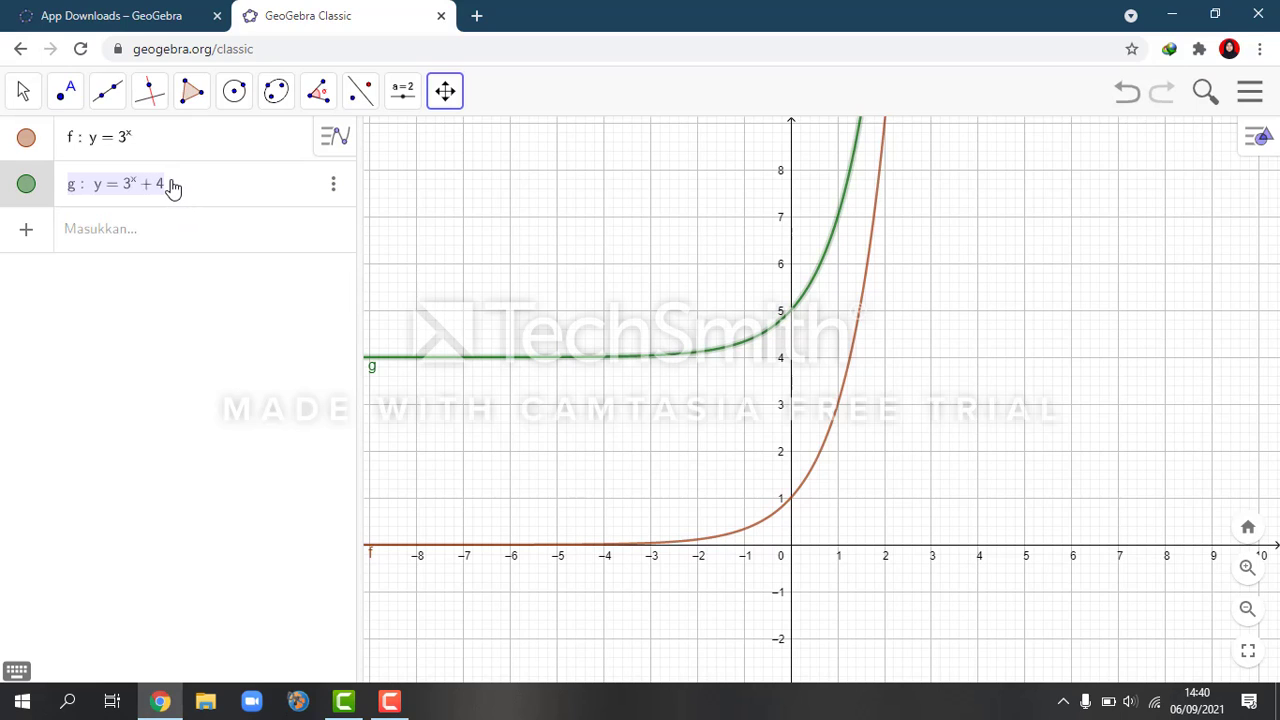
left_click(172, 186)
key("BackSpace")
key("BackSpace")
key("BackSpace")
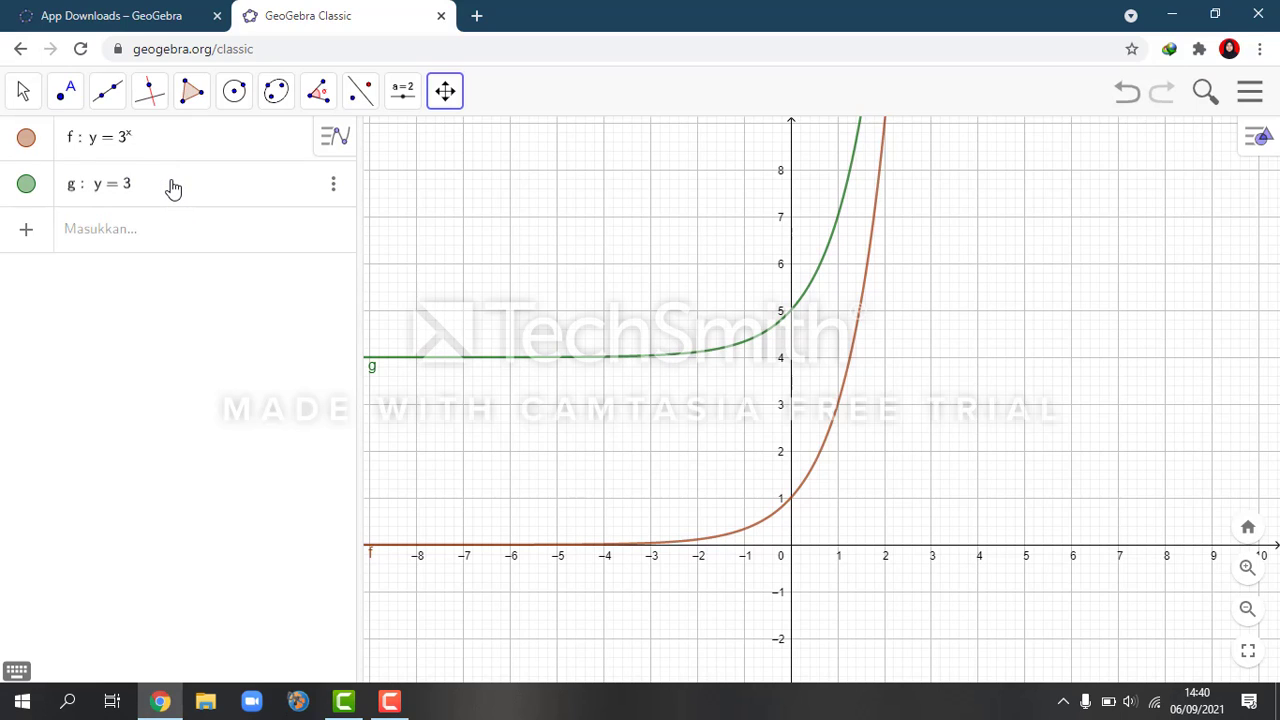
key("BackSpace")
type("(1/")
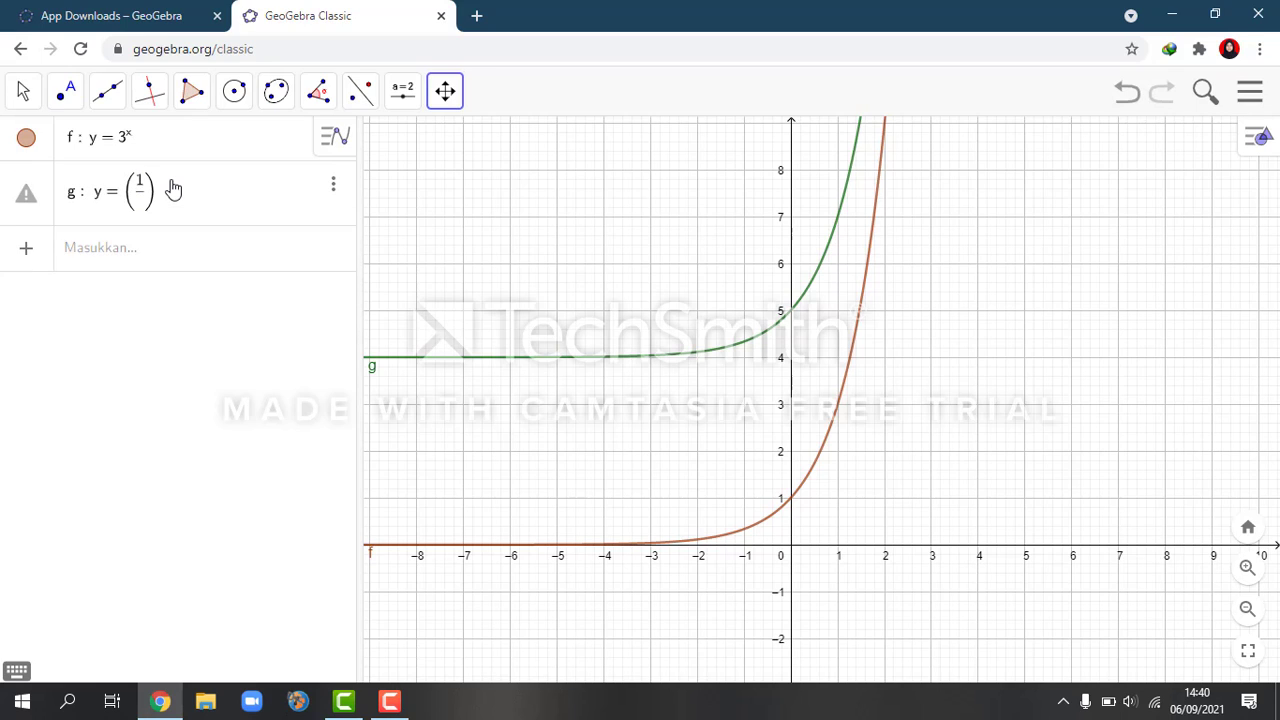
type("3")
left_click(17, 672)
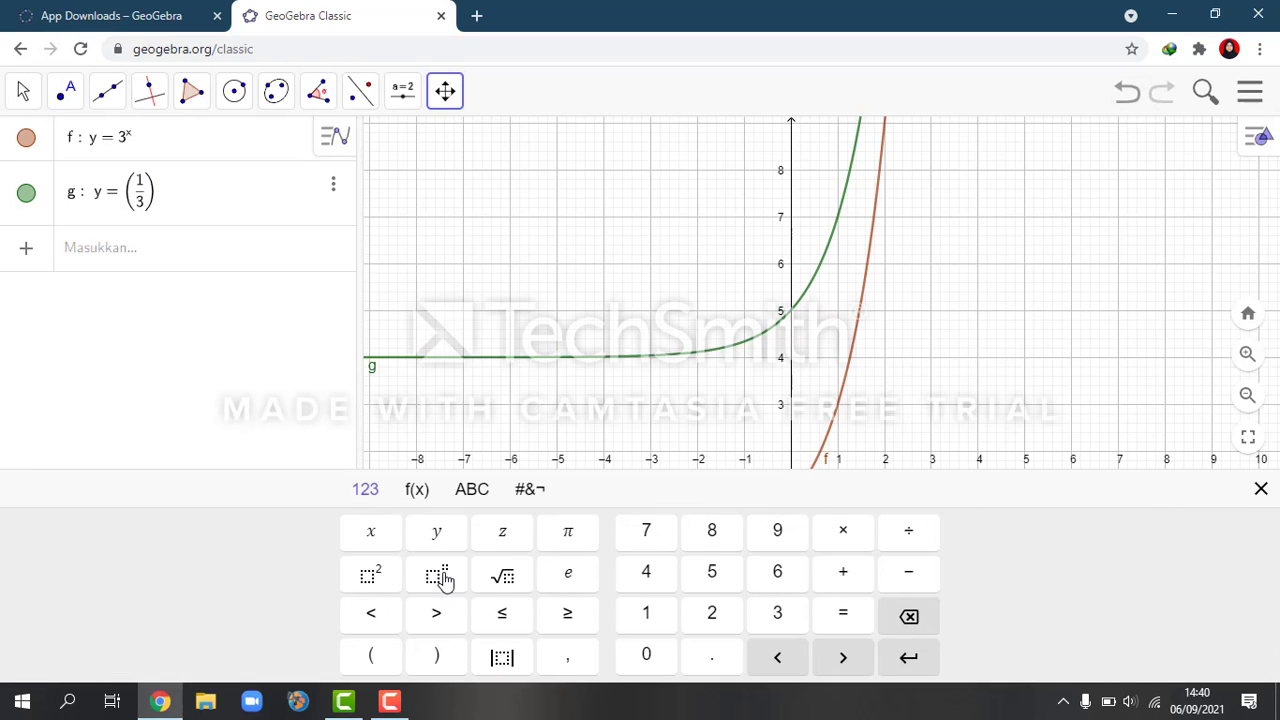
left_click(441, 580)
left_click(382, 535)
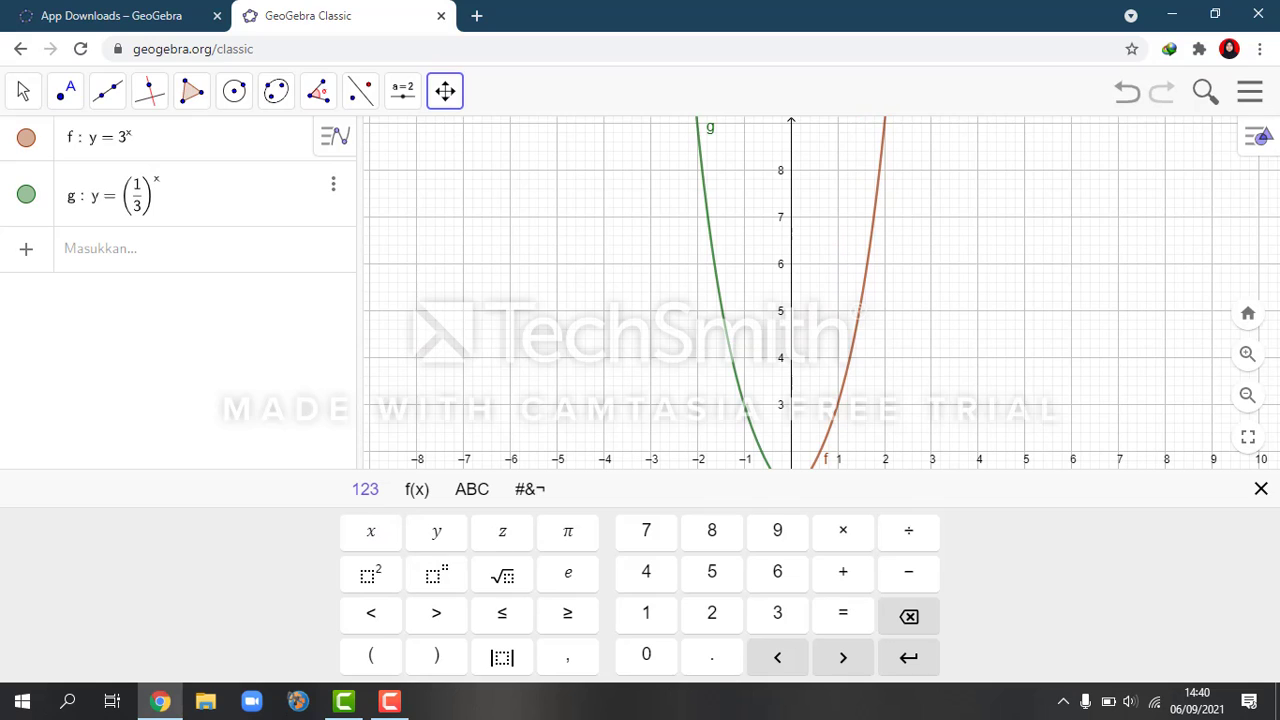
left_click(1261, 489)
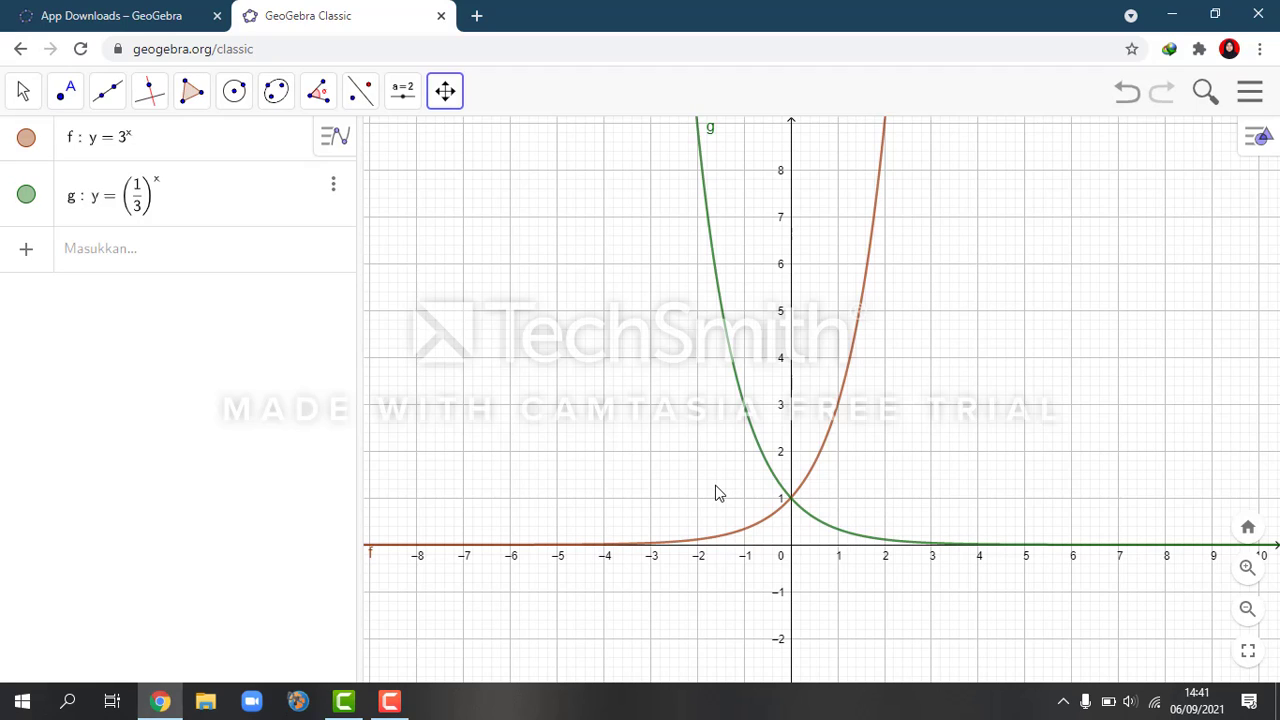
left_click(390, 701)
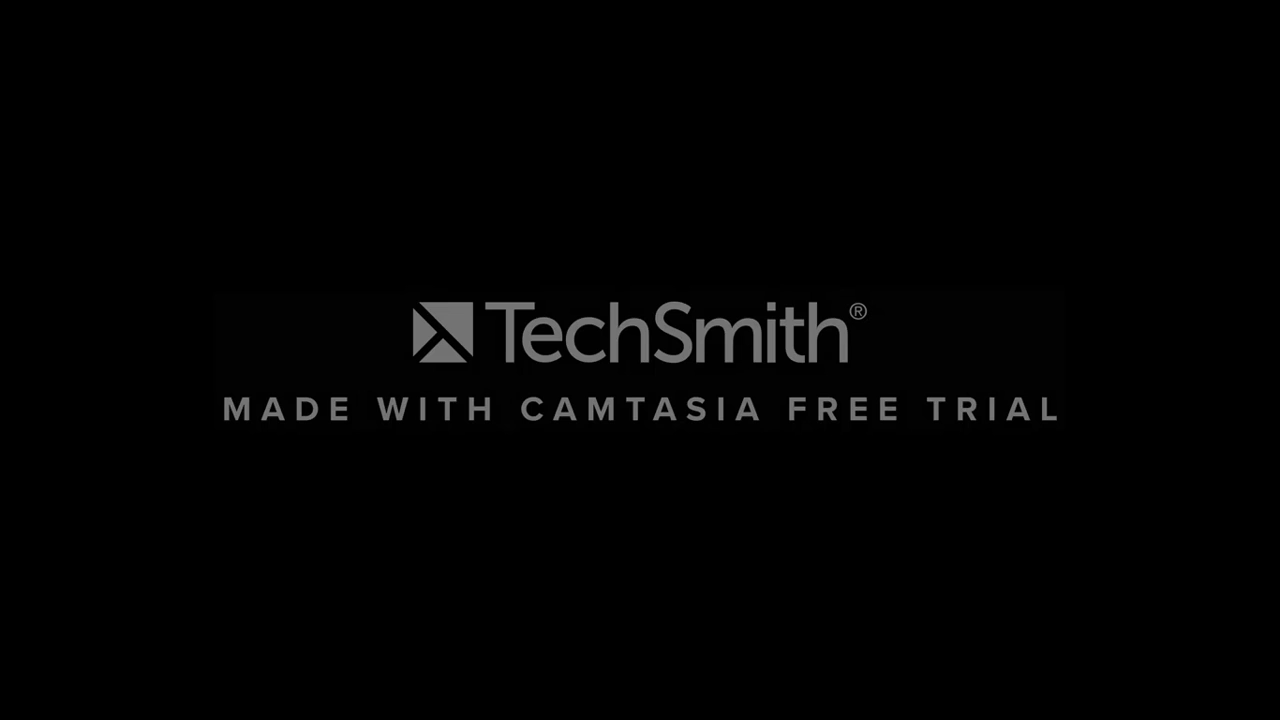